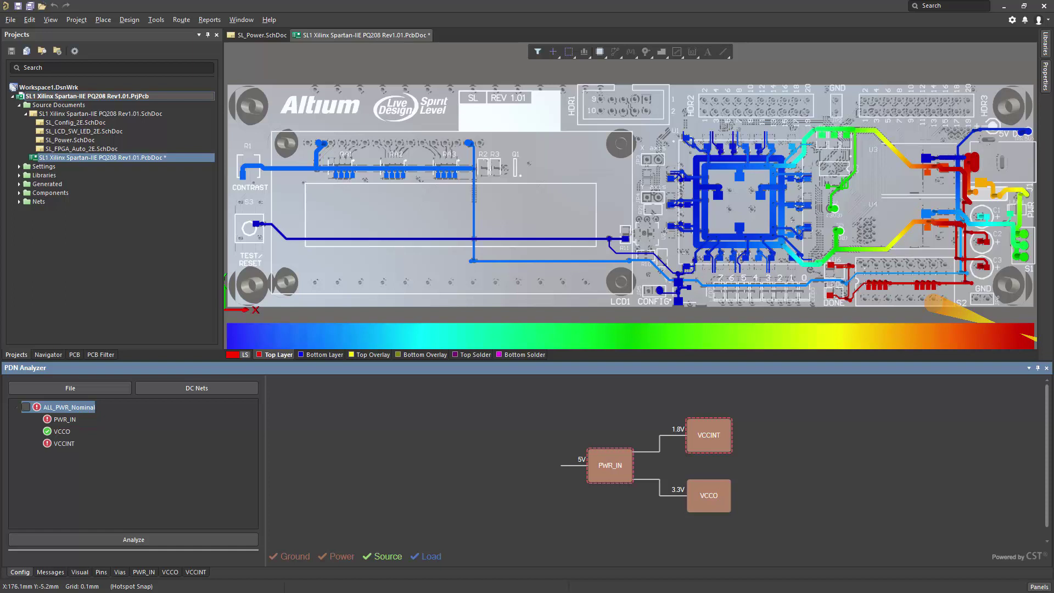
Open the HTML Report options from PDN Analyzer's Visual tab
{"action": "left_click", "coordinate": [80, 572]}
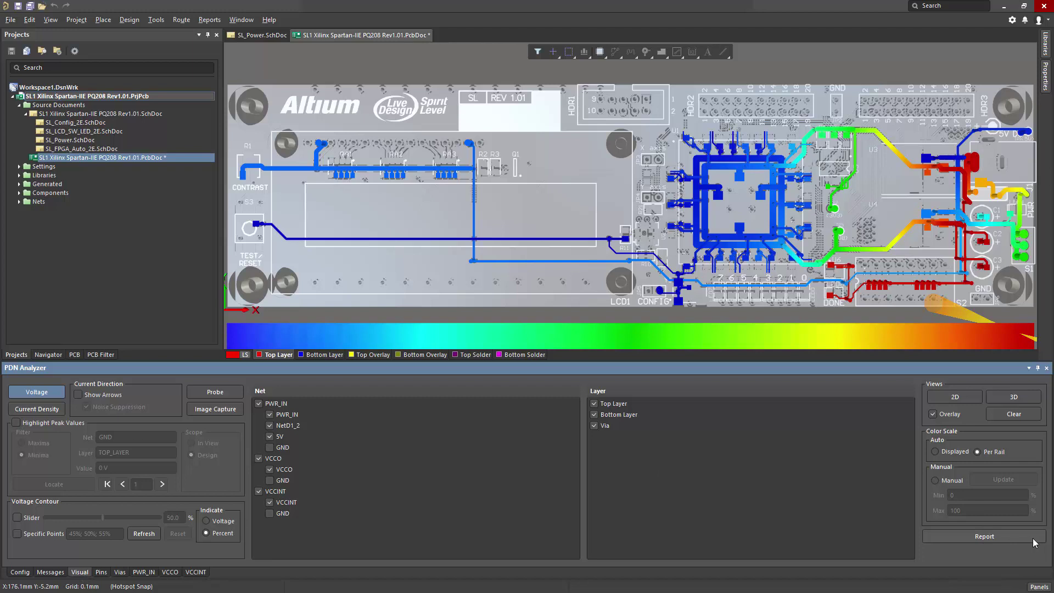
{"action": "left_click", "coordinate": [1009, 535]}
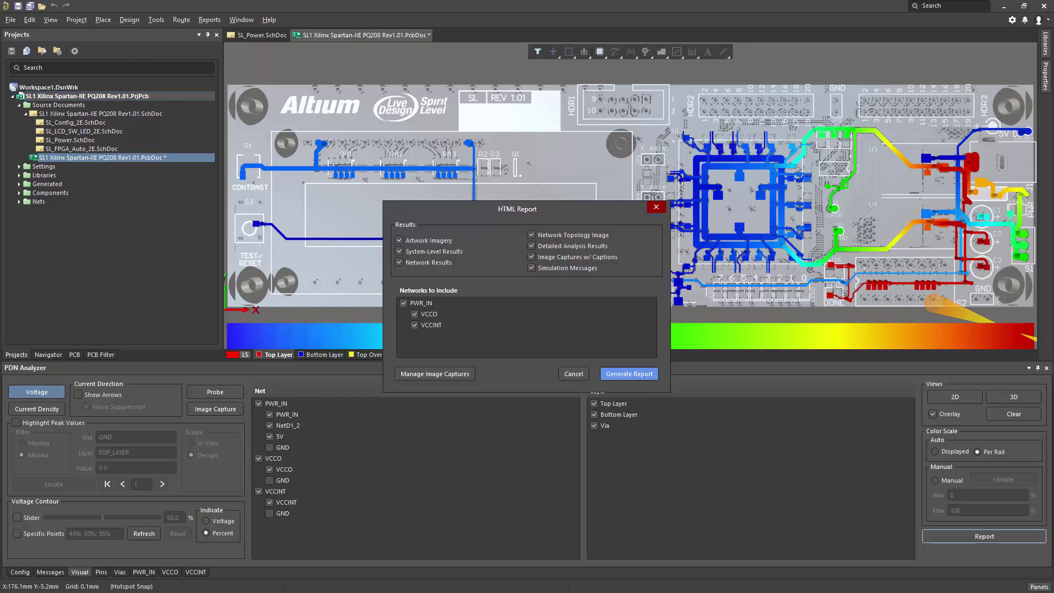
Include VCCO and VCCINT in the report and move Highest GND Voltage to the last image capture
{"action": "left_click", "coordinate": [414, 325]}
{"action": "left_click", "coordinate": [414, 314]}
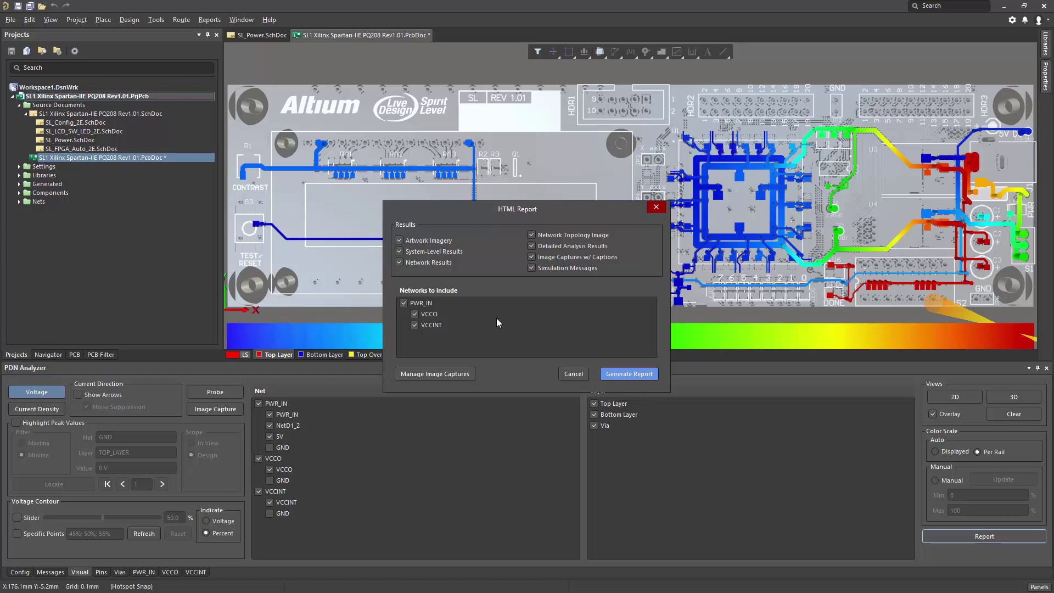
{"action": "left_click", "coordinate": [450, 374]}
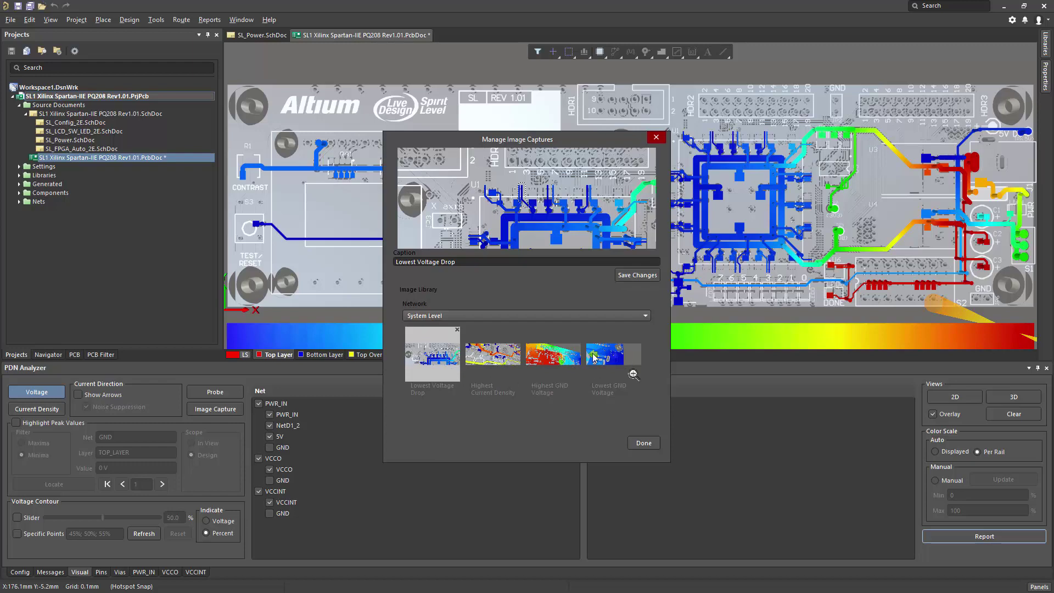
{"action": "left_click_drag", "start_coordinate": [594, 359], "coordinate": [565, 363]}
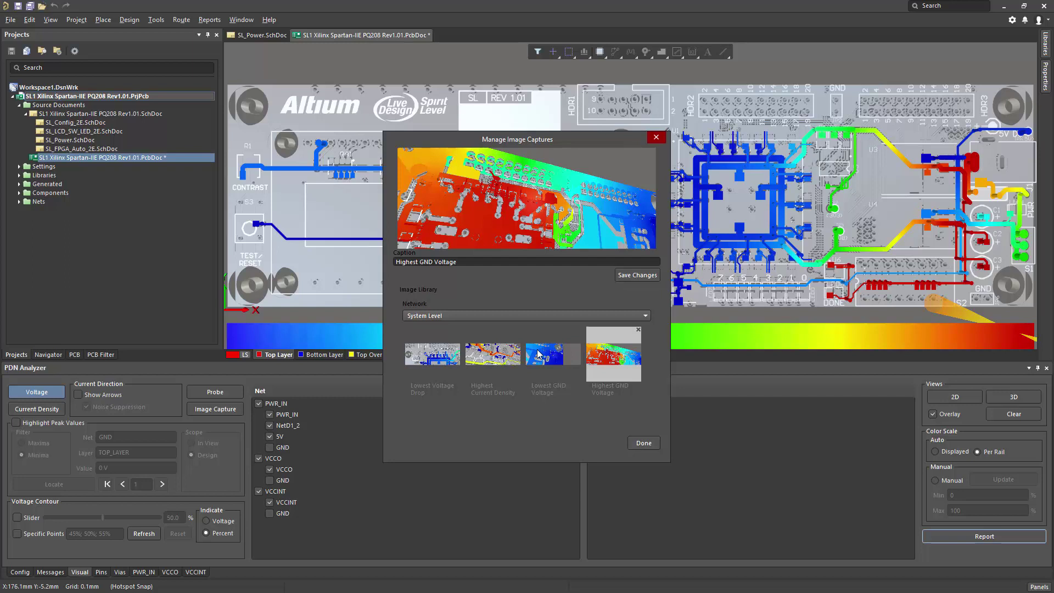
{"action": "left_click", "coordinate": [643, 443]}
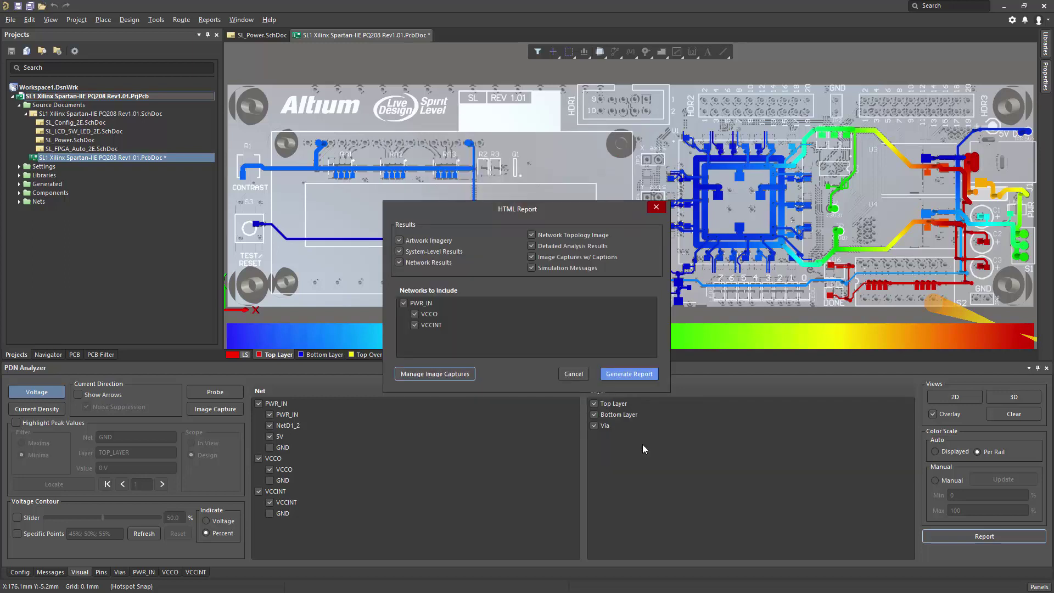
Generate the HTML report and expand its Design Stackup layer table in Firefox
{"action": "left_click", "coordinate": [632, 372]}
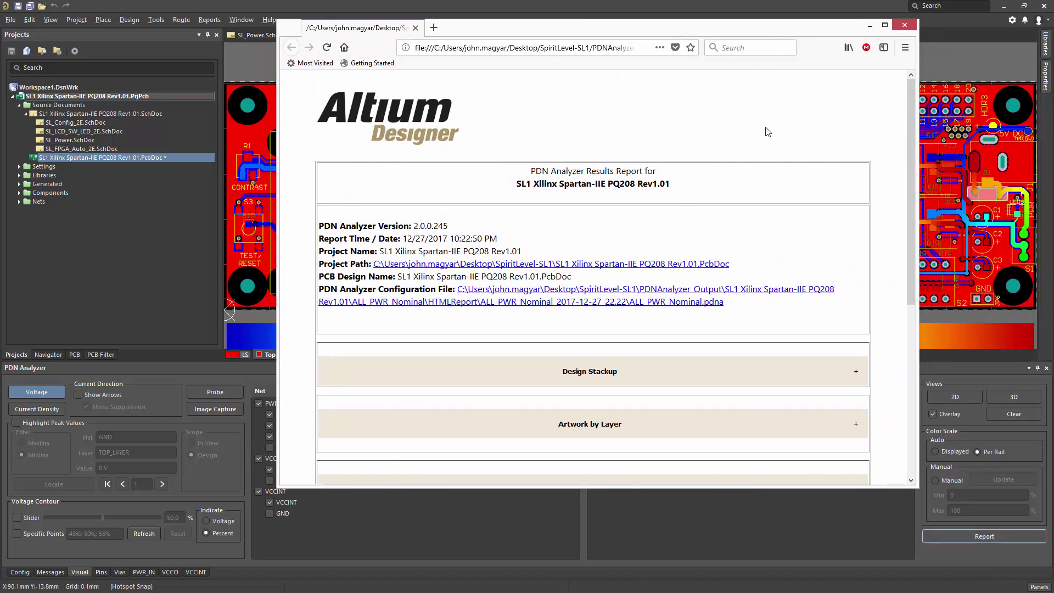
{"action": "scroll", "coordinate": [808, 171], "scroll_direction": "down", "scroll_amount": 3}
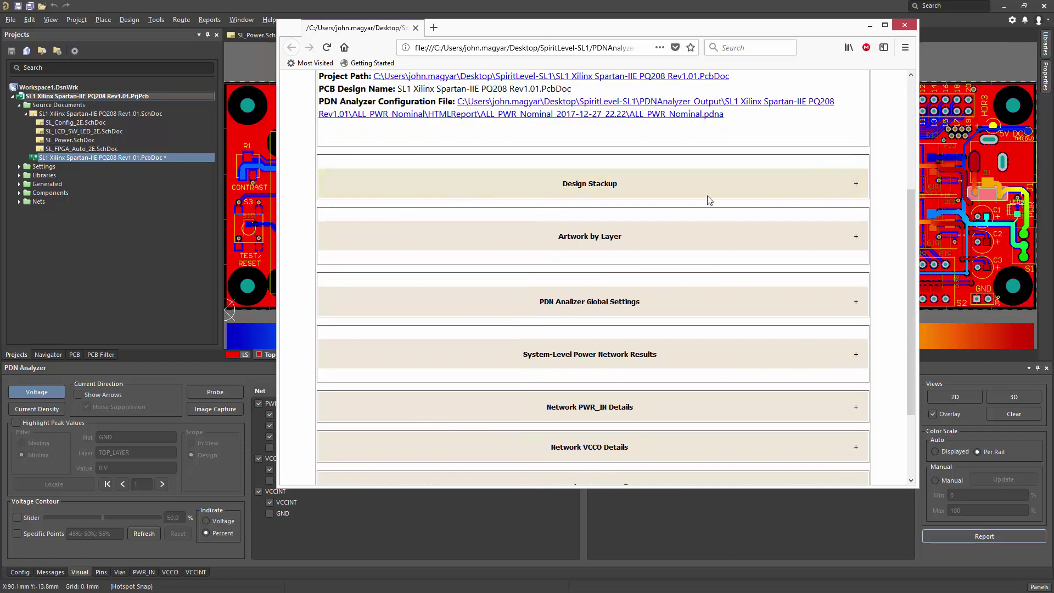
{"action": "left_click", "coordinate": [857, 185]}
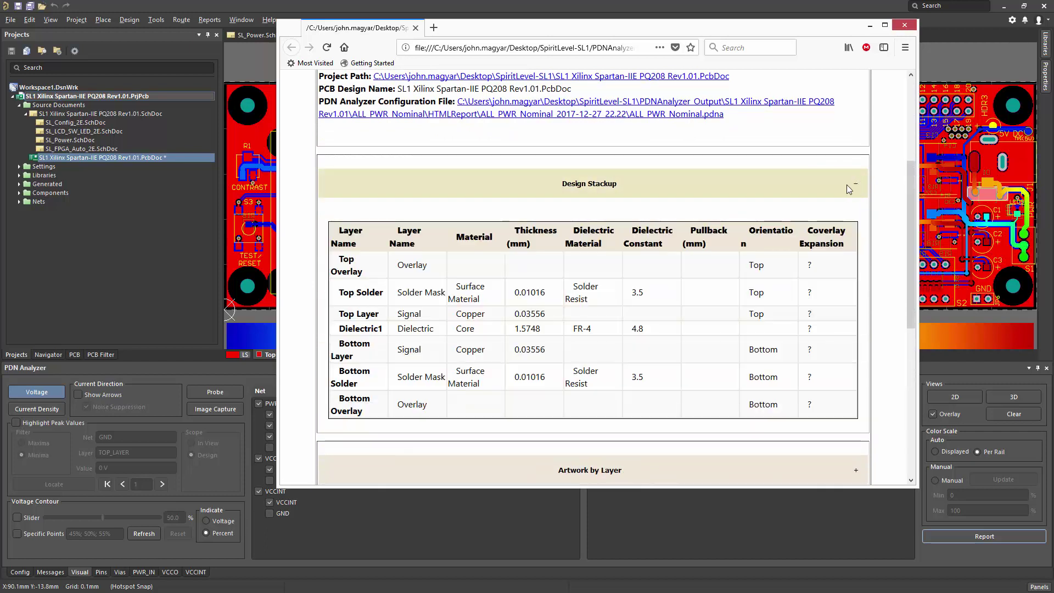
{"action": "scroll", "coordinate": [854, 173], "scroll_direction": "down", "scroll_amount": 1}
{"action": "scroll", "coordinate": [866, 180], "scroll_direction": "down", "scroll_amount": 1}
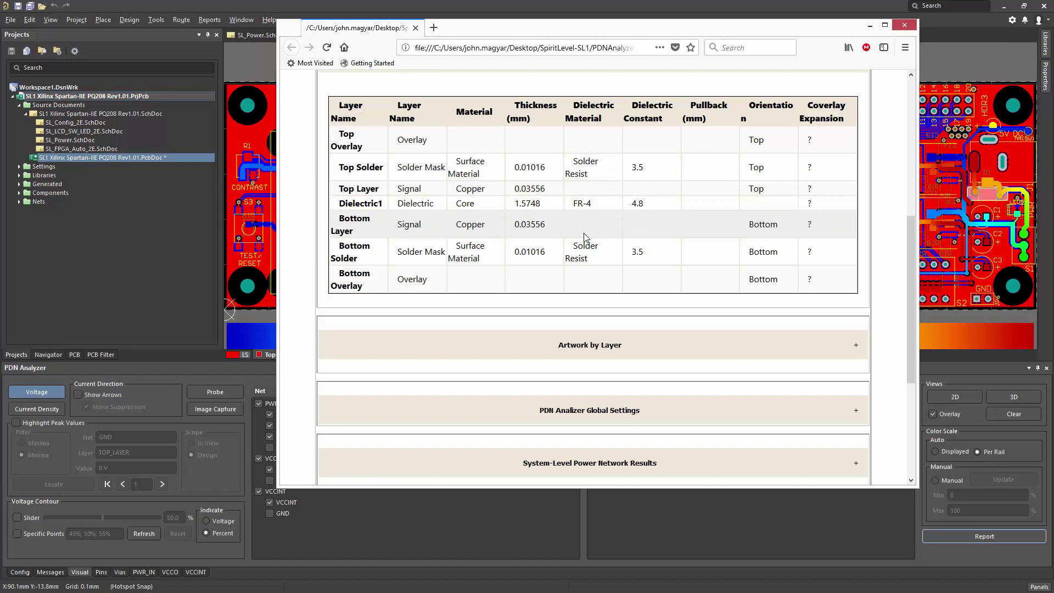
{"action": "scroll", "coordinate": [760, 287], "scroll_direction": "down", "scroll_amount": 3}
Expand Artwork by Layer and scroll through the layer images
{"action": "left_click", "coordinate": [856, 220]}
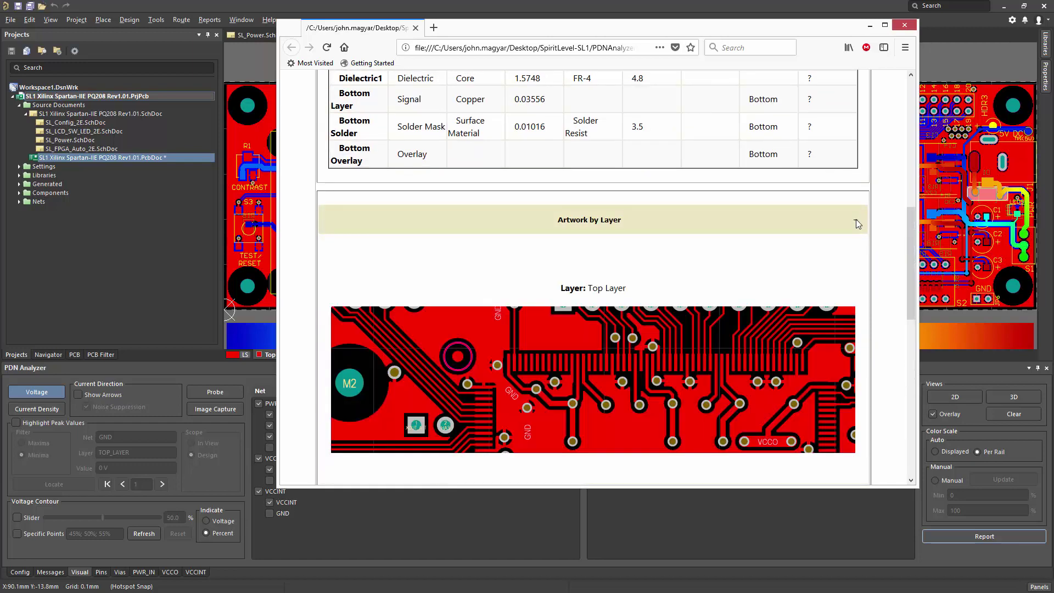
{"action": "scroll", "coordinate": [824, 236], "scroll_direction": "down", "scroll_amount": 2}
{"action": "scroll", "coordinate": [827, 246], "scroll_direction": "down", "scroll_amount": 2}
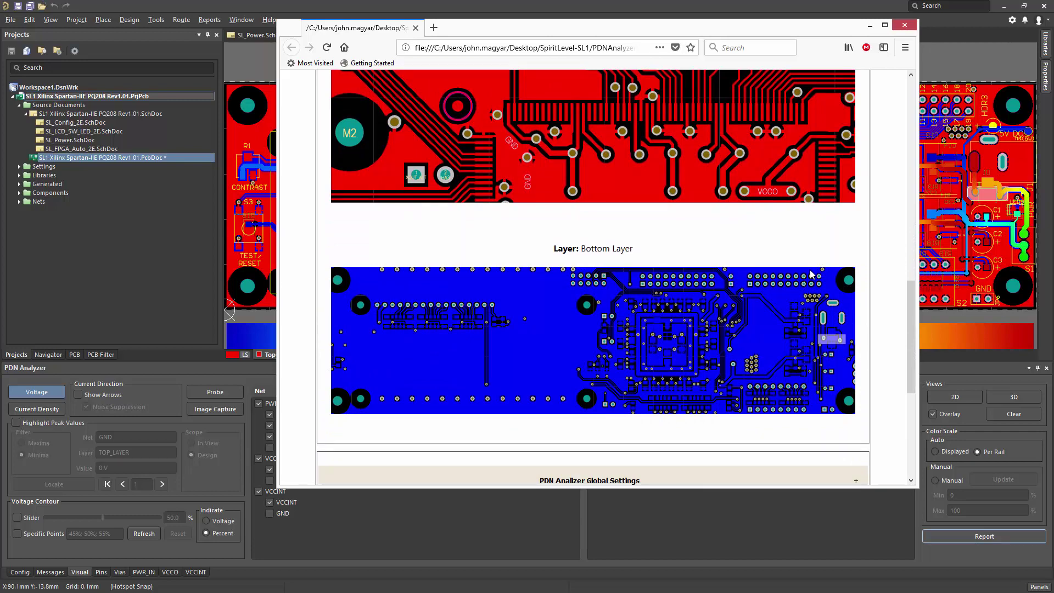
{"action": "scroll", "coordinate": [810, 277], "scroll_direction": "down", "scroll_amount": 3}
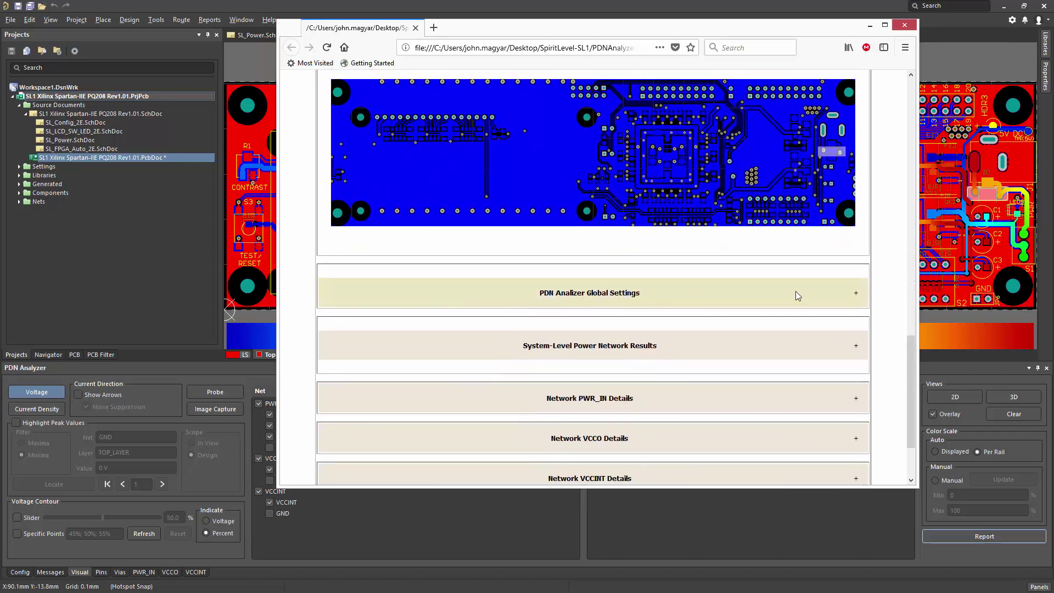
Expand PDN Analizer Global Settings to view conductivity and via current density parameters
{"action": "left_click", "coordinate": [856, 295]}
{"action": "scroll", "coordinate": [816, 244], "scroll_direction": "down", "scroll_amount": 3}
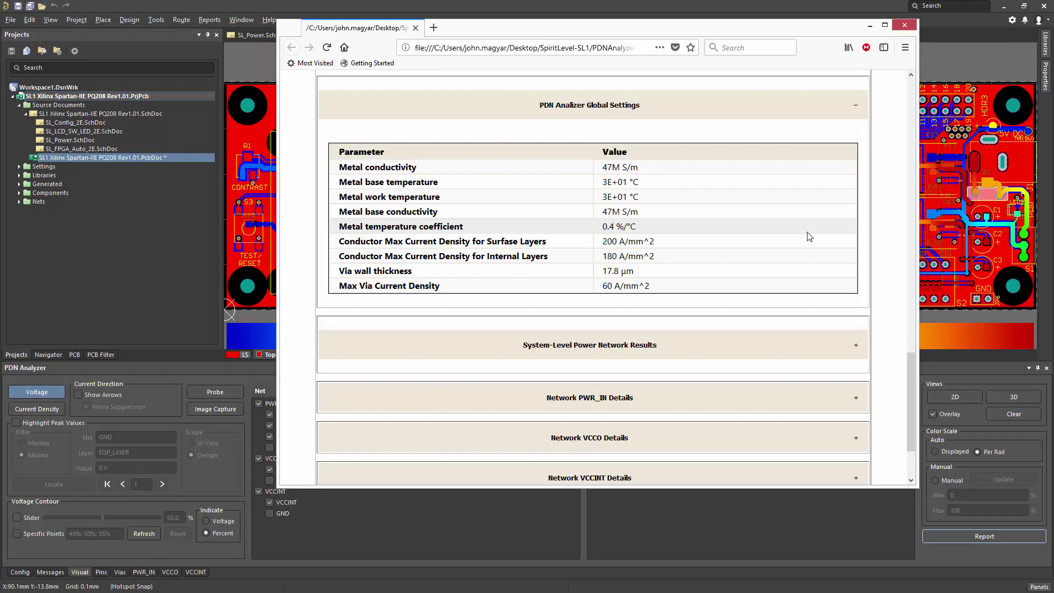
{"action": "scroll", "coordinate": [809, 237], "scroll_direction": "down", "scroll_amount": 3}
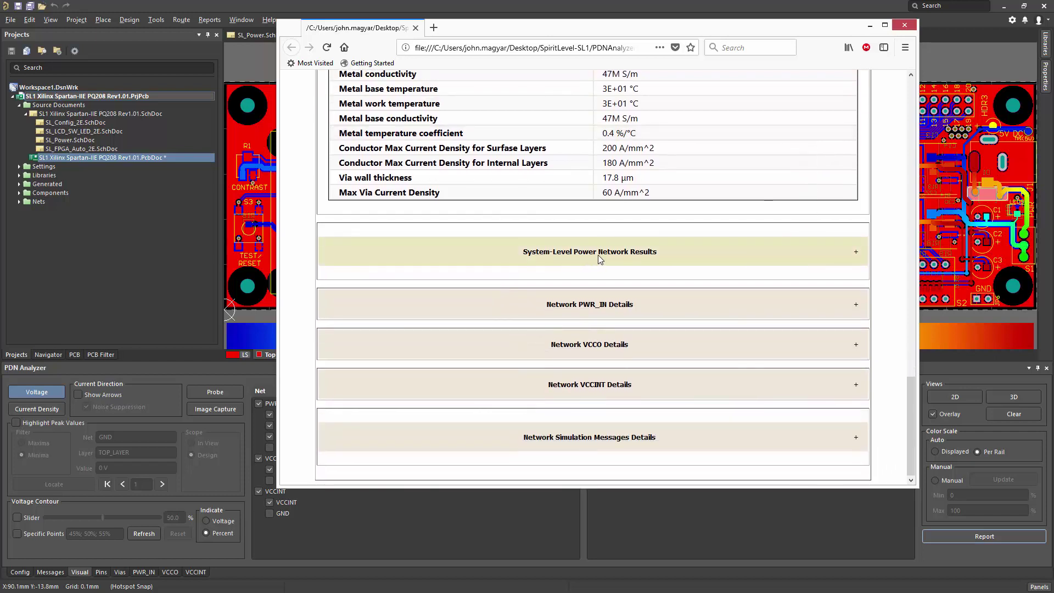
Expand System-Level Power Network Results and scroll through the four result figures to the network details
{"action": "left_click", "coordinate": [856, 254]}
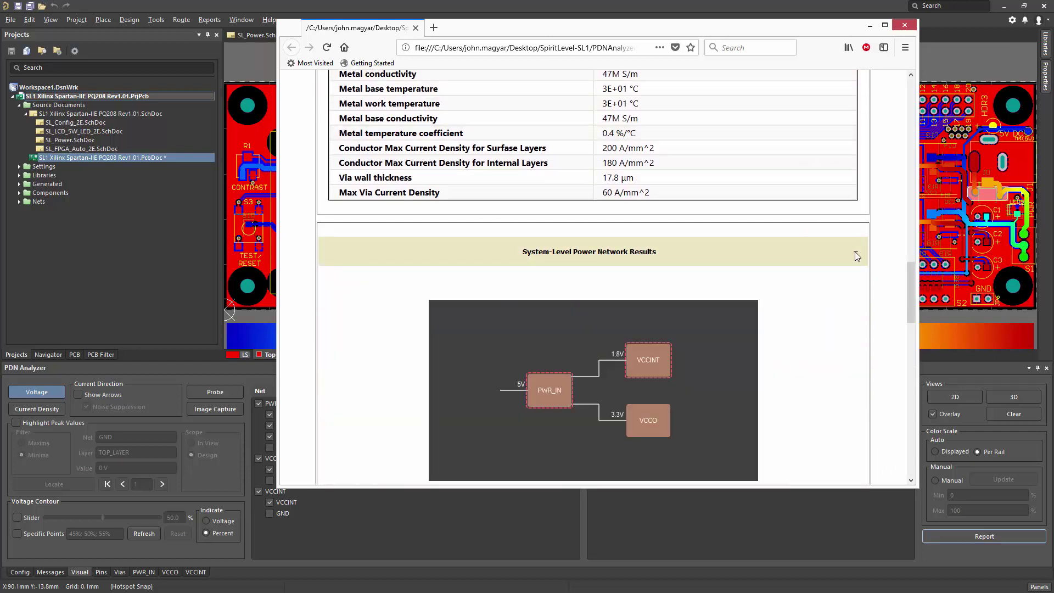
{"action": "scroll", "coordinate": [842, 293], "scroll_direction": "down", "scroll_amount": 2}
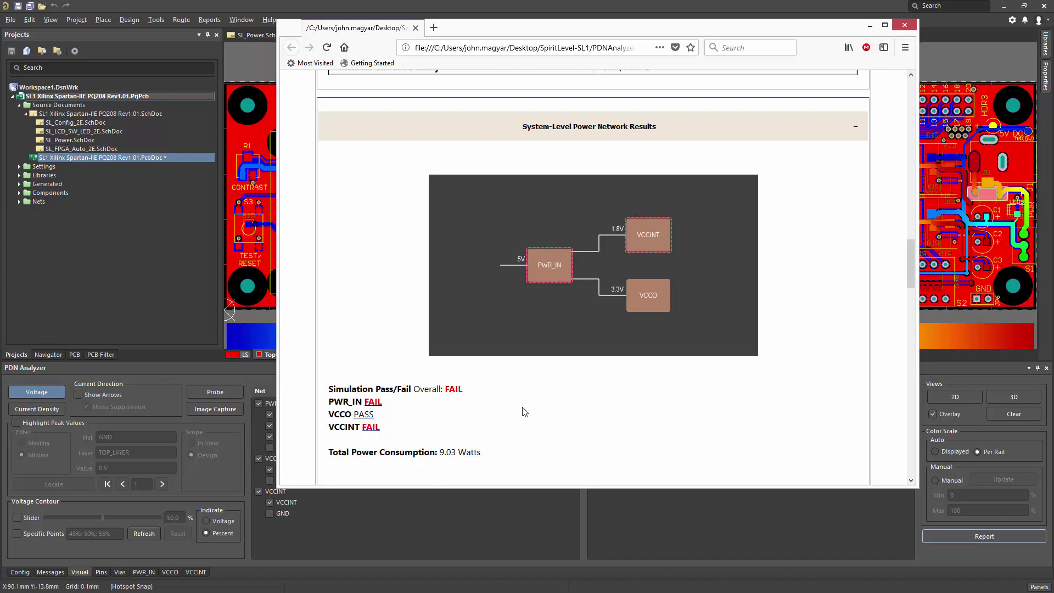
{"action": "scroll", "coordinate": [548, 398], "scroll_direction": "down", "scroll_amount": 4}
{"action": "scroll", "coordinate": [588, 390], "scroll_direction": "down", "scroll_amount": 3}
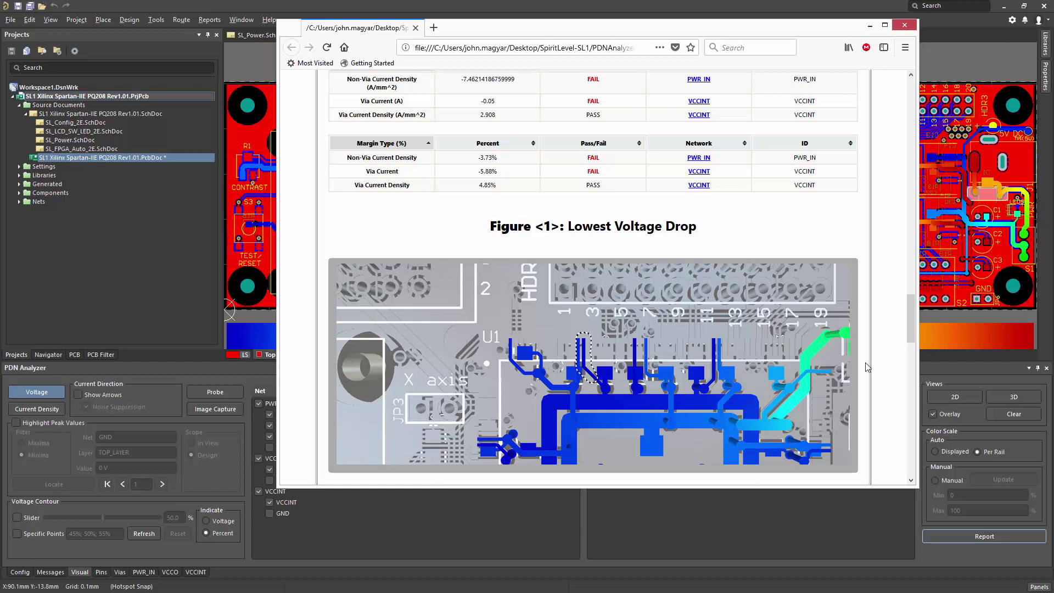
{"action": "scroll", "coordinate": [866, 367], "scroll_direction": "down", "scroll_amount": 3}
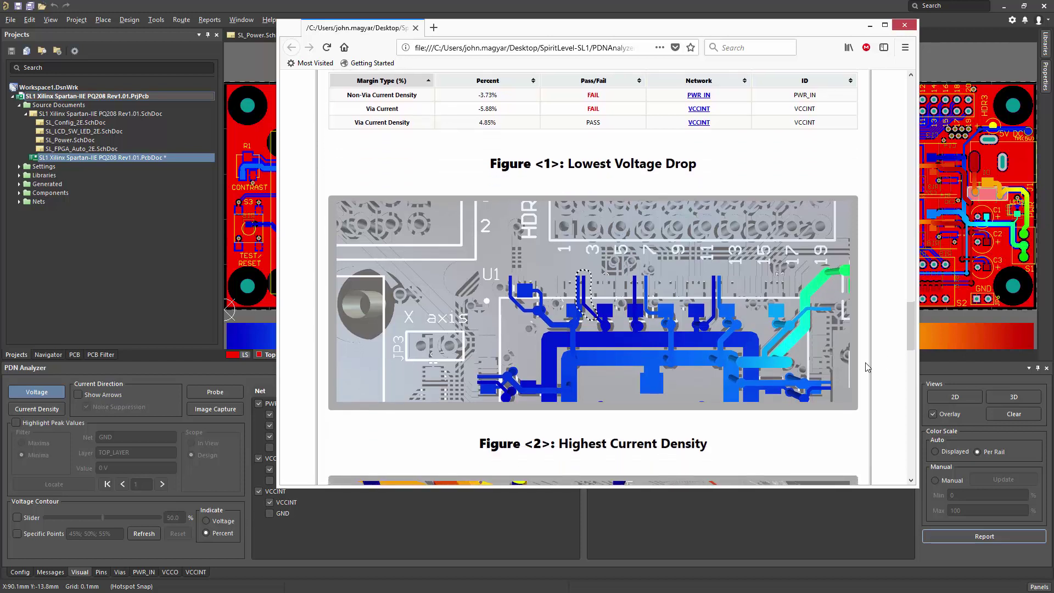
{"action": "scroll", "coordinate": [866, 366], "scroll_direction": "down", "scroll_amount": 2}
{"action": "scroll", "coordinate": [866, 367], "scroll_direction": "down", "scroll_amount": 6}
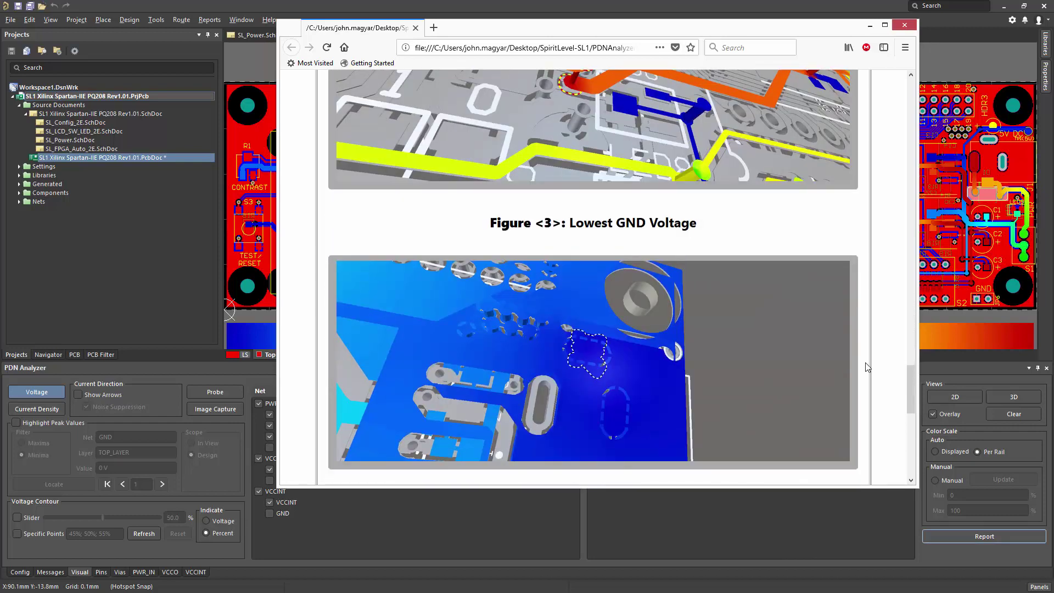
{"action": "scroll", "coordinate": [866, 366], "scroll_direction": "down", "scroll_amount": 5}
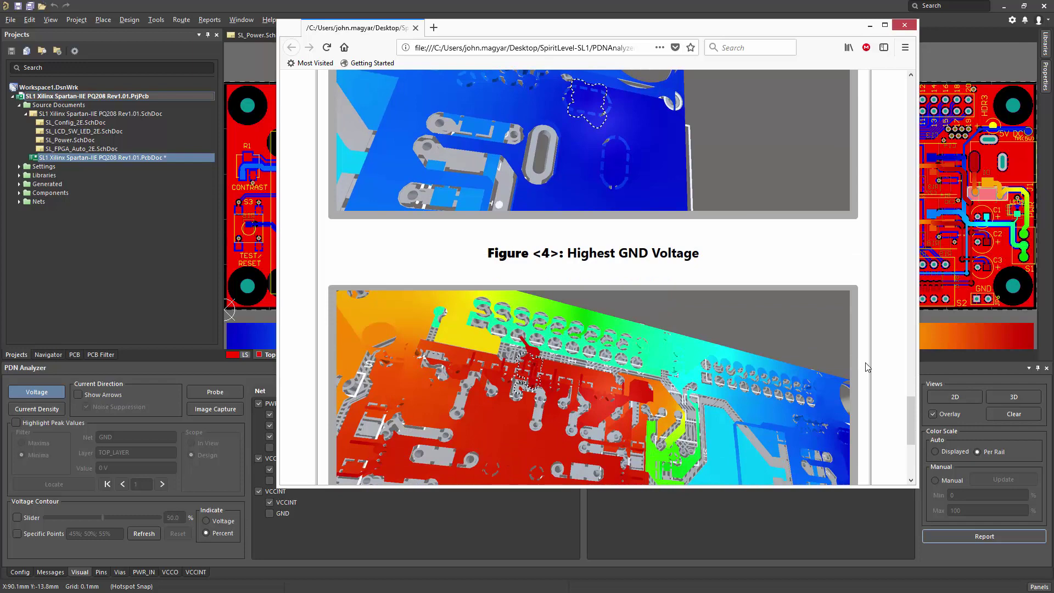
{"action": "scroll", "coordinate": [866, 367], "scroll_direction": "down", "scroll_amount": 5}
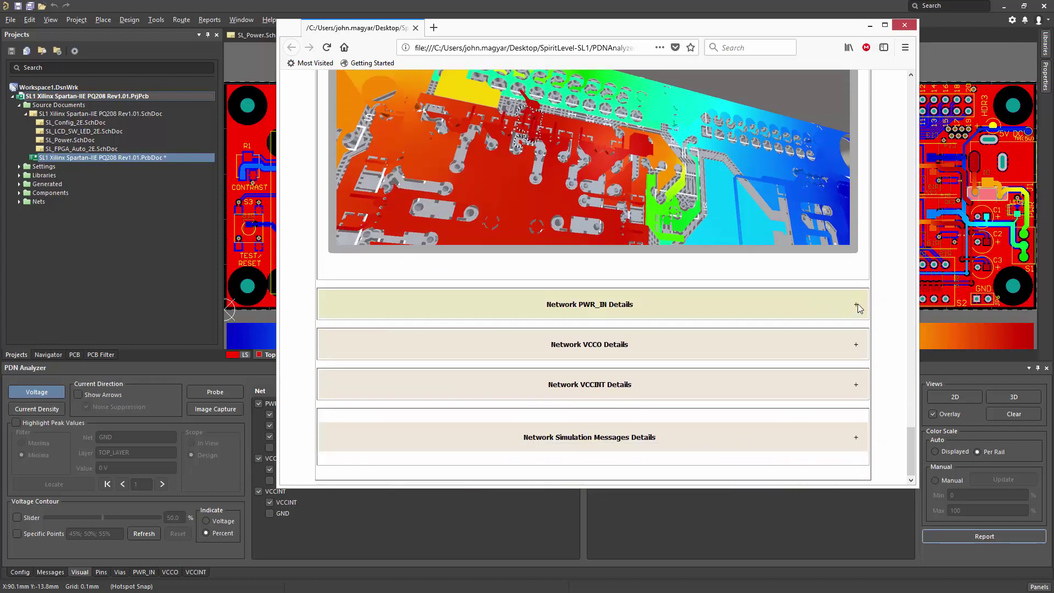
Expand PWR_IN details and review its FAIL result, 4.5 Watts and component tables
{"action": "left_click", "coordinate": [857, 305]}
{"action": "scroll", "coordinate": [839, 335], "scroll_direction": "down", "scroll_amount": 3}
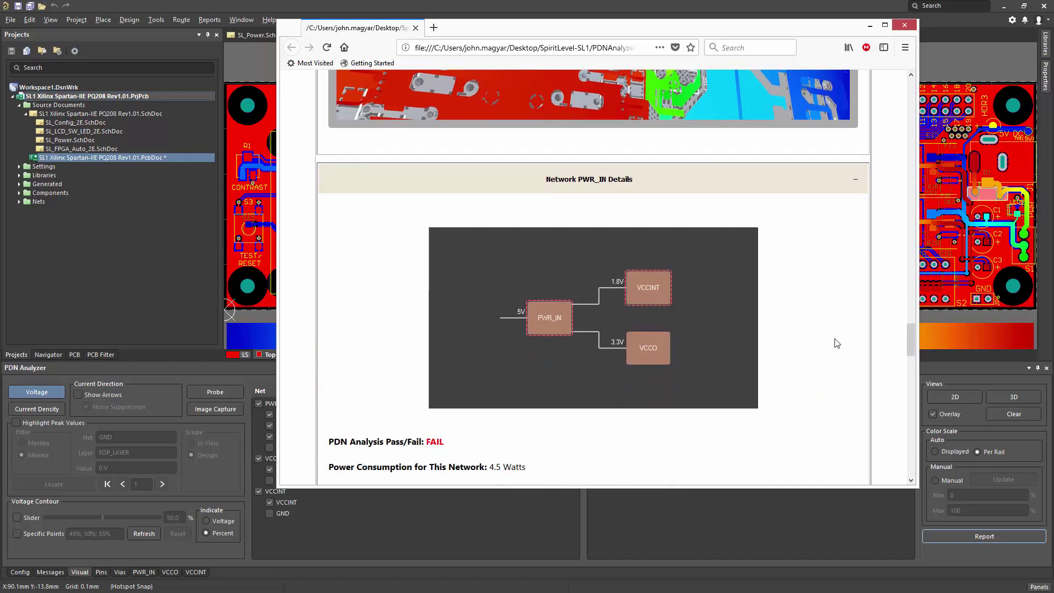
{"action": "scroll", "coordinate": [839, 335], "scroll_direction": "down", "scroll_amount": 6}
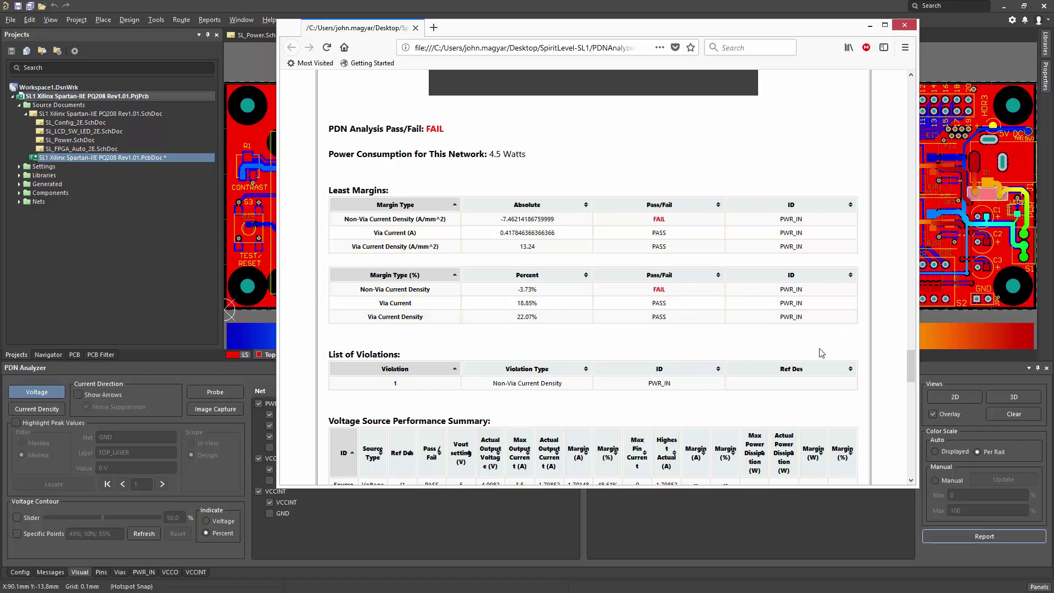
{"action": "scroll", "coordinate": [821, 353], "scroll_direction": "down", "scroll_amount": 5}
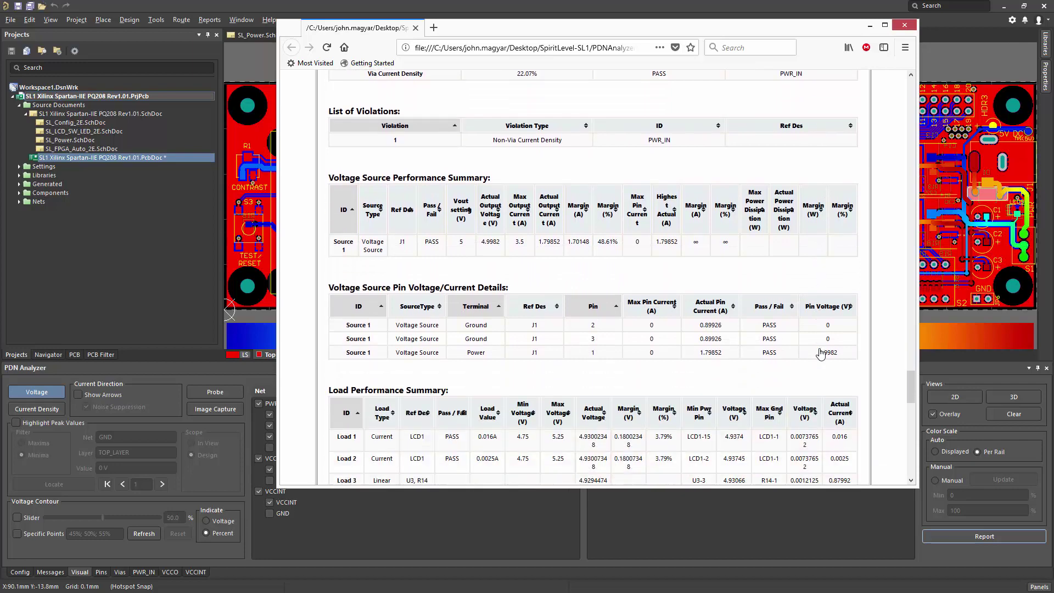
{"action": "scroll", "coordinate": [820, 348], "scroll_direction": "down", "scroll_amount": 5}
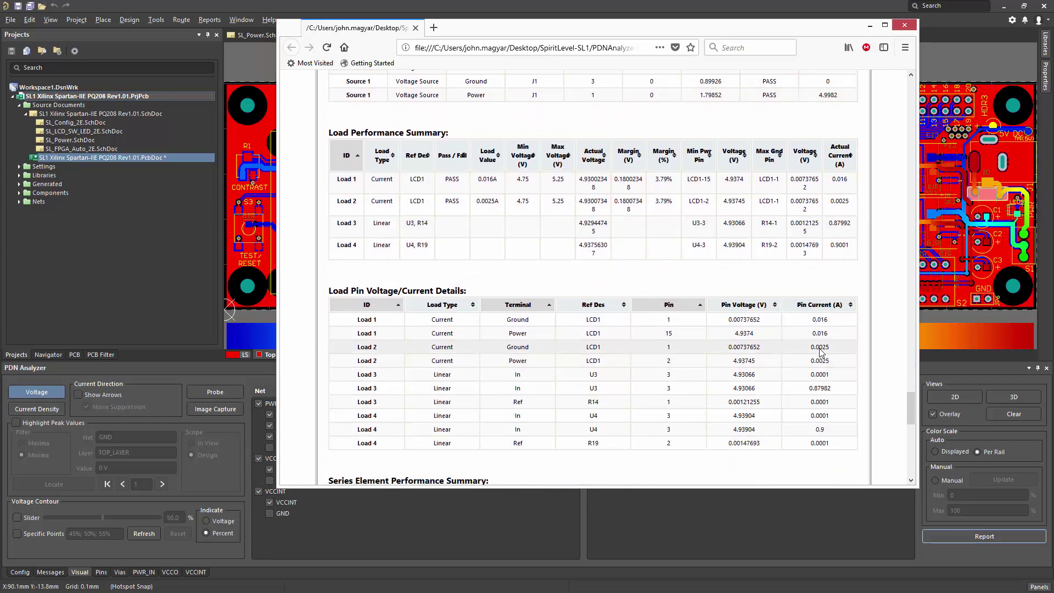
{"action": "scroll", "coordinate": [822, 353], "scroll_direction": "down", "scroll_amount": 2}
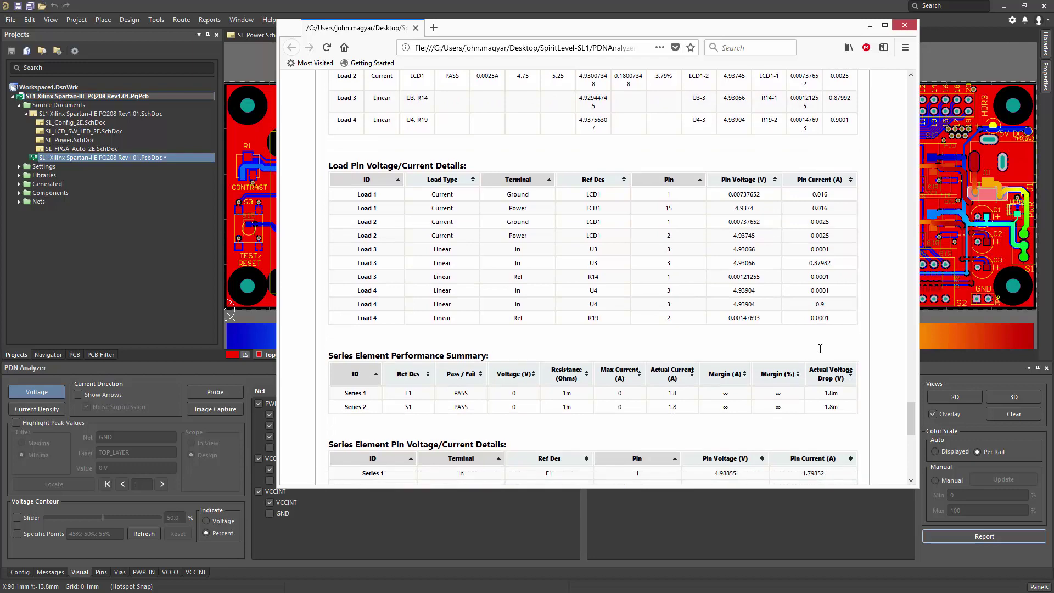
{"action": "scroll", "coordinate": [820, 349], "scroll_direction": "down", "scroll_amount": 7}
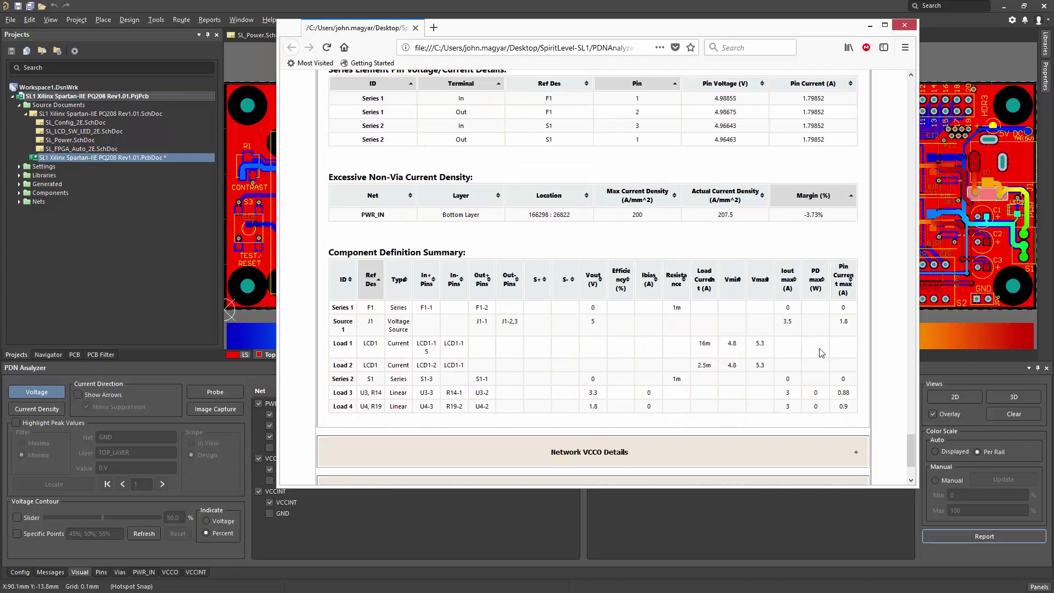
{"action": "scroll", "coordinate": [822, 352], "scroll_direction": "down", "scroll_amount": 2}
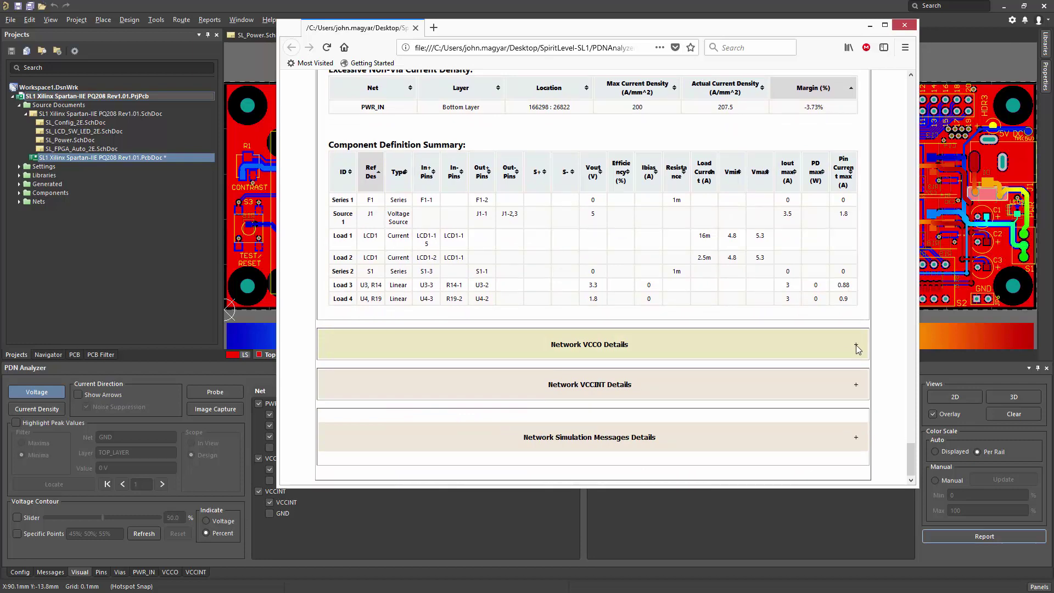
Expand Network VCCO Details and scroll through its tables
{"action": "left_click", "coordinate": [857, 346]}
{"action": "scroll", "coordinate": [835, 356], "scroll_direction": "down", "scroll_amount": 6}
{"action": "scroll", "coordinate": [836, 356], "scroll_direction": "down", "scroll_amount": 11}
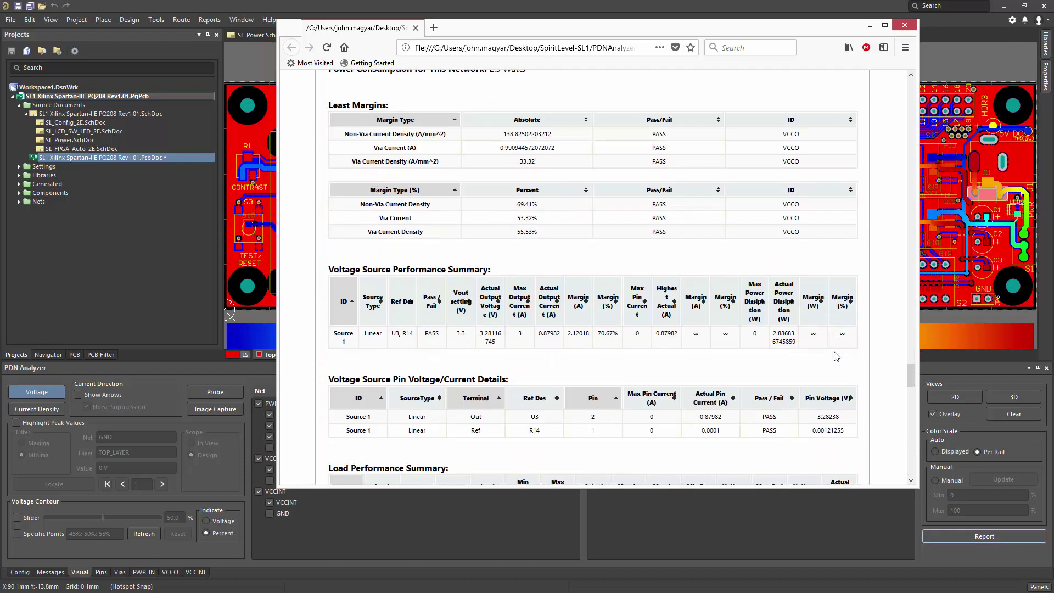
{"action": "scroll", "coordinate": [832, 356], "scroll_direction": "down", "scroll_amount": 11}
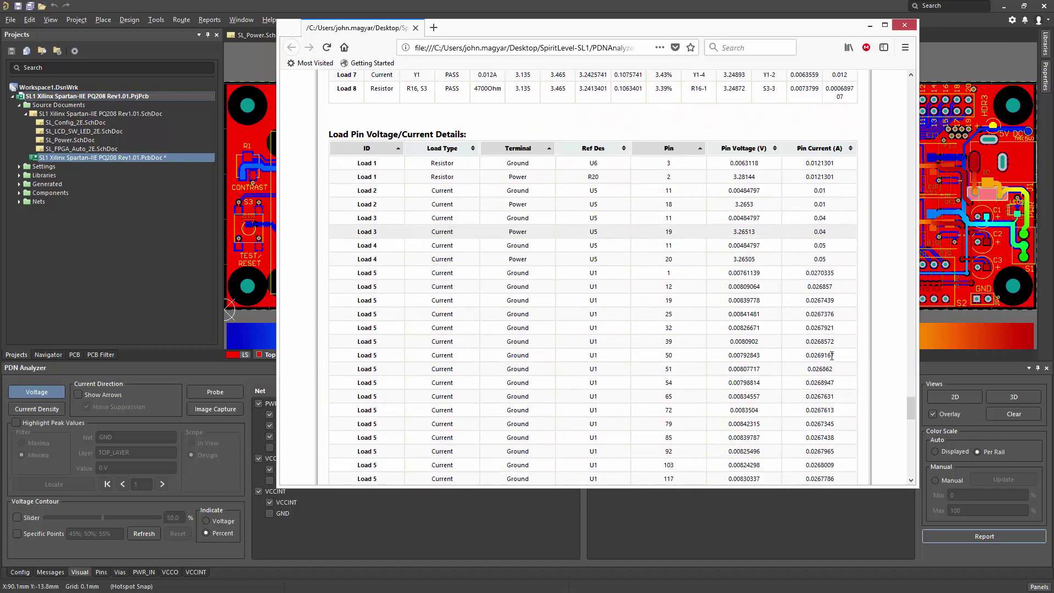
{"action": "scroll", "coordinate": [833, 363], "scroll_direction": "down", "scroll_amount": 7}
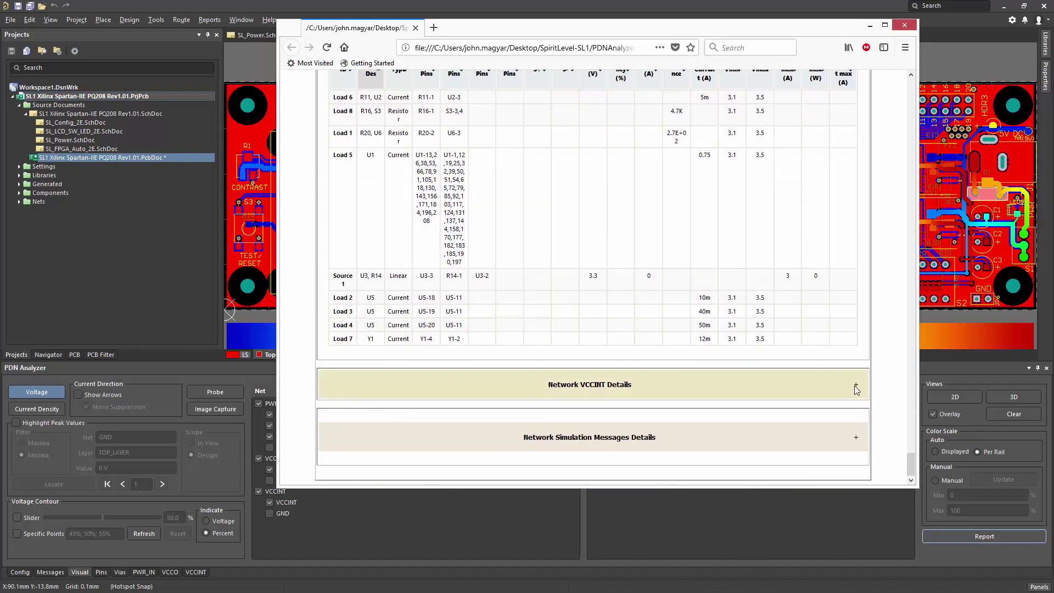
Expand Network VCCINT Details to review its FAIL, 1.62 Watts and -5.88% failed via
{"action": "left_click", "coordinate": [856, 386]}
{"action": "scroll", "coordinate": [854, 387], "scroll_direction": "down", "scroll_amount": 6}
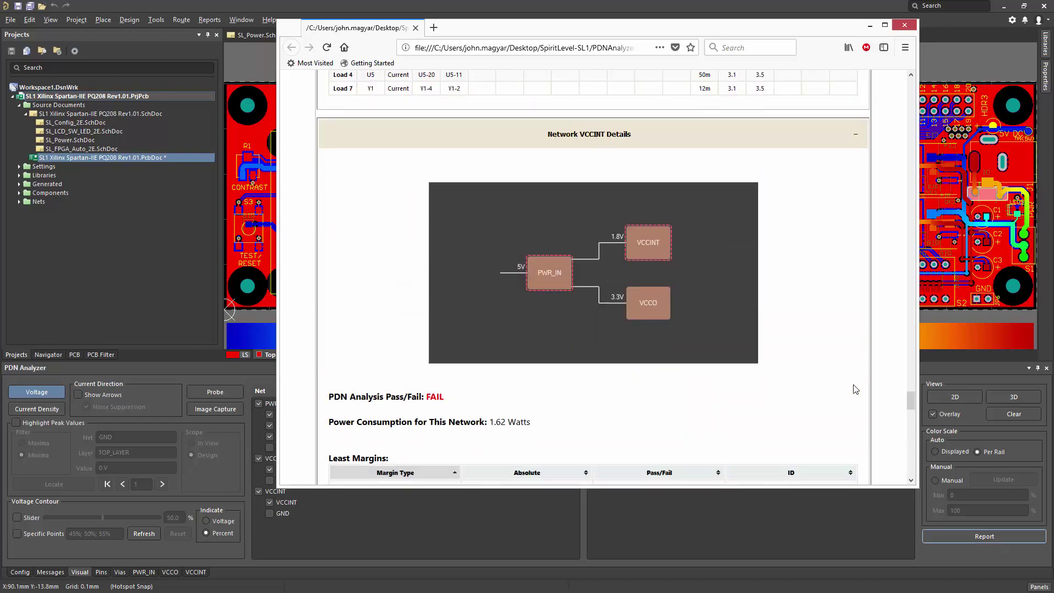
{"action": "scroll", "coordinate": [854, 389], "scroll_direction": "down", "scroll_amount": 7}
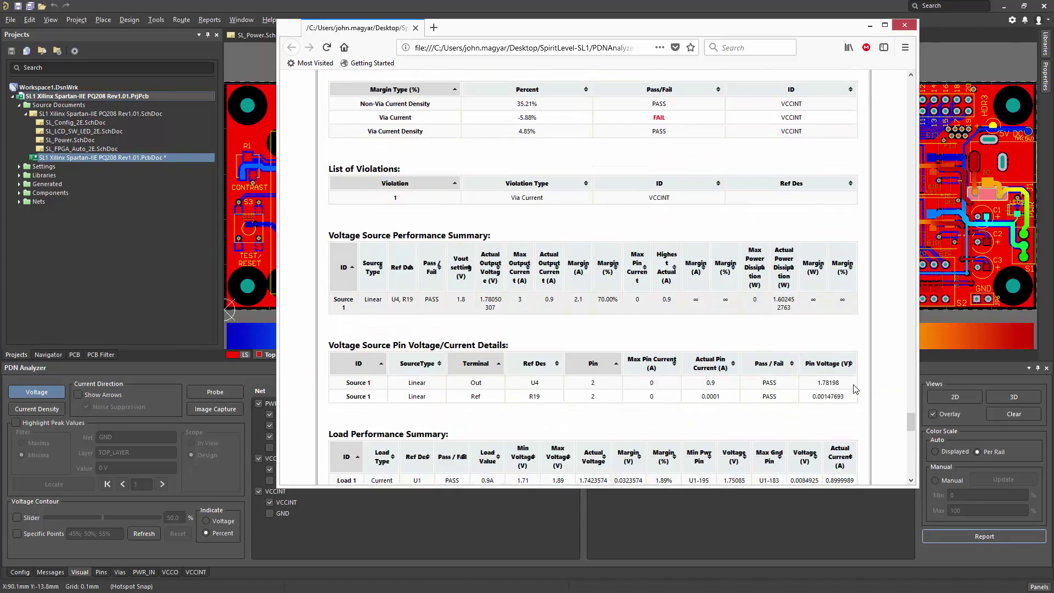
{"action": "scroll", "coordinate": [854, 389], "scroll_direction": "down", "scroll_amount": 11}
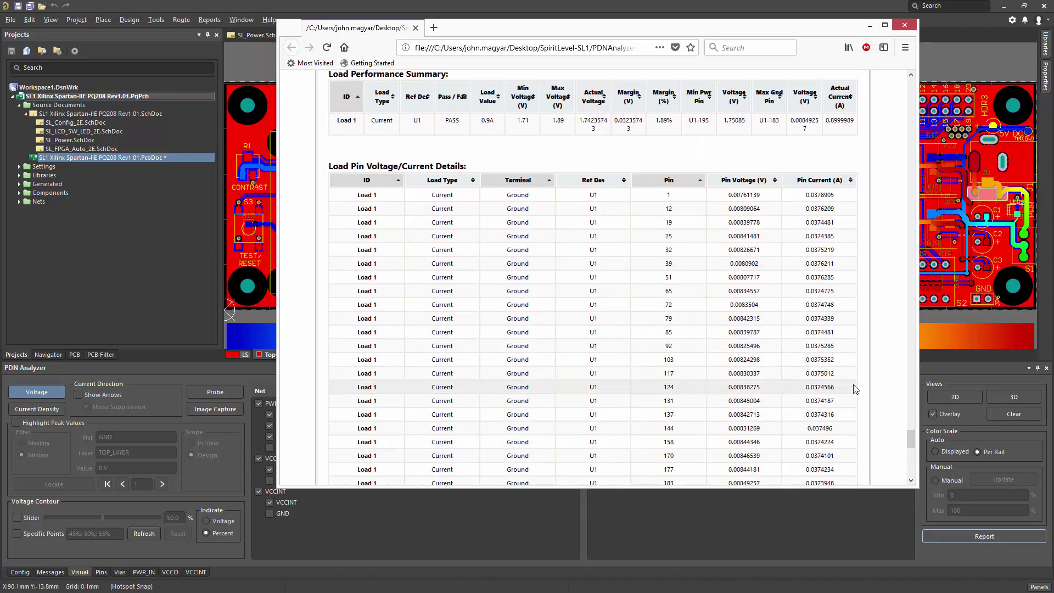
{"action": "scroll", "coordinate": [854, 388], "scroll_direction": "down", "scroll_amount": 6}
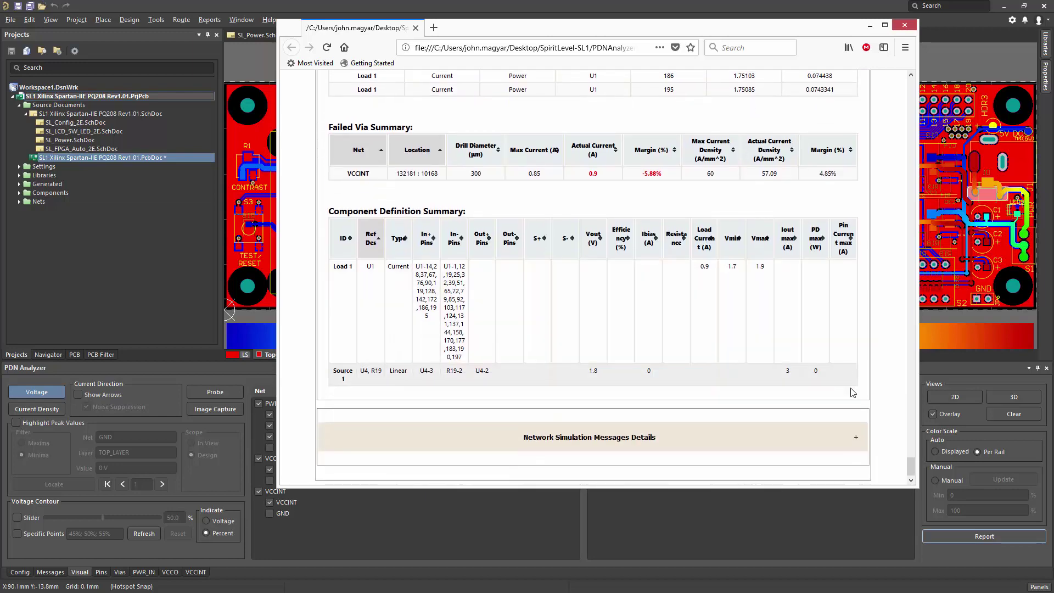
Expand Simulation Messages details to read the ALL_PWR_Nominal and Found violations messages
{"action": "left_click", "coordinate": [857, 440]}
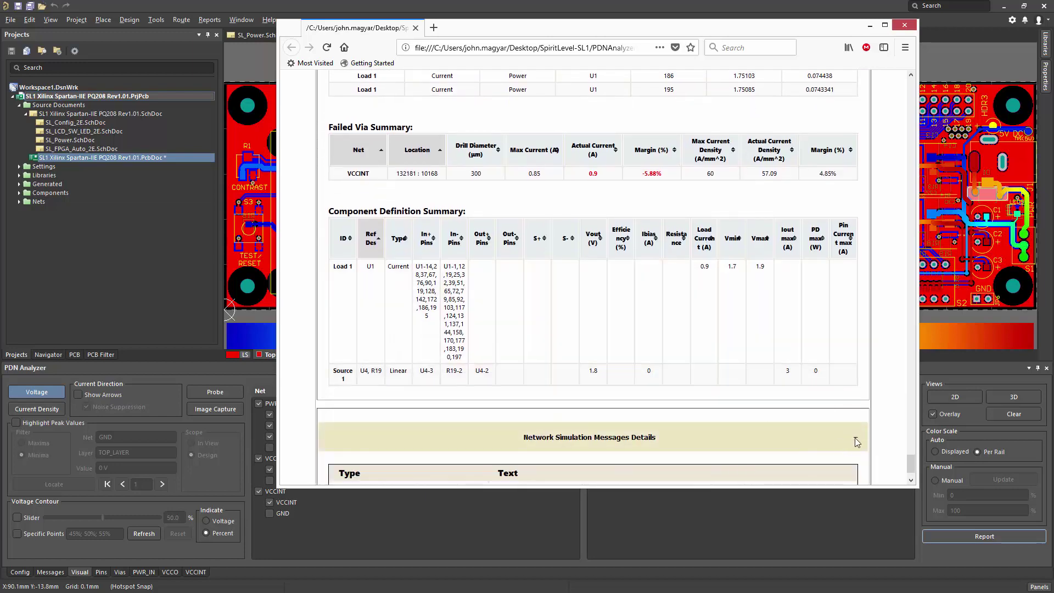
{"action": "scroll", "coordinate": [844, 430], "scroll_direction": "down", "scroll_amount": 1}
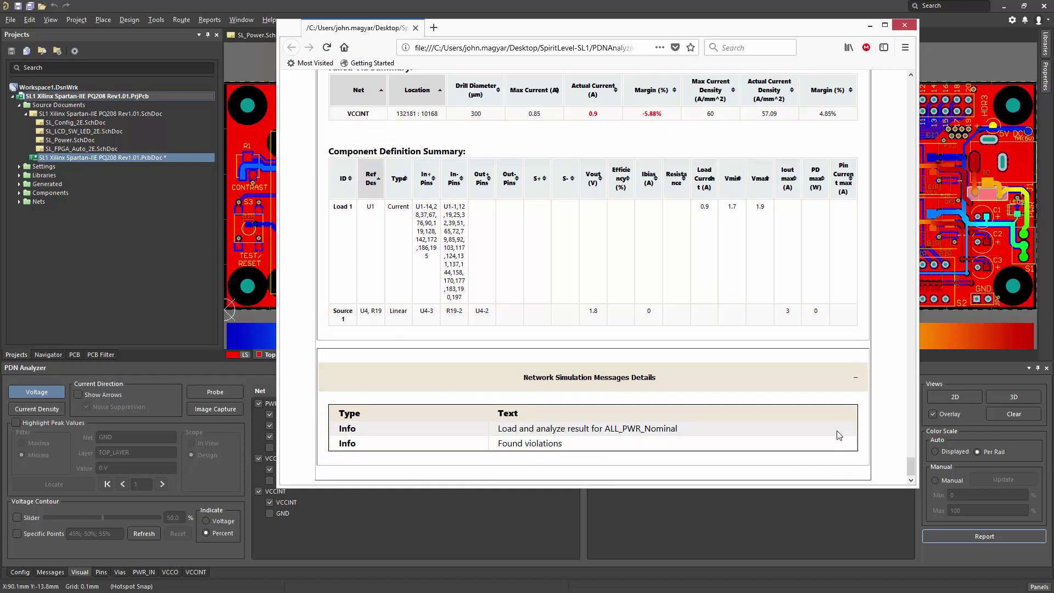